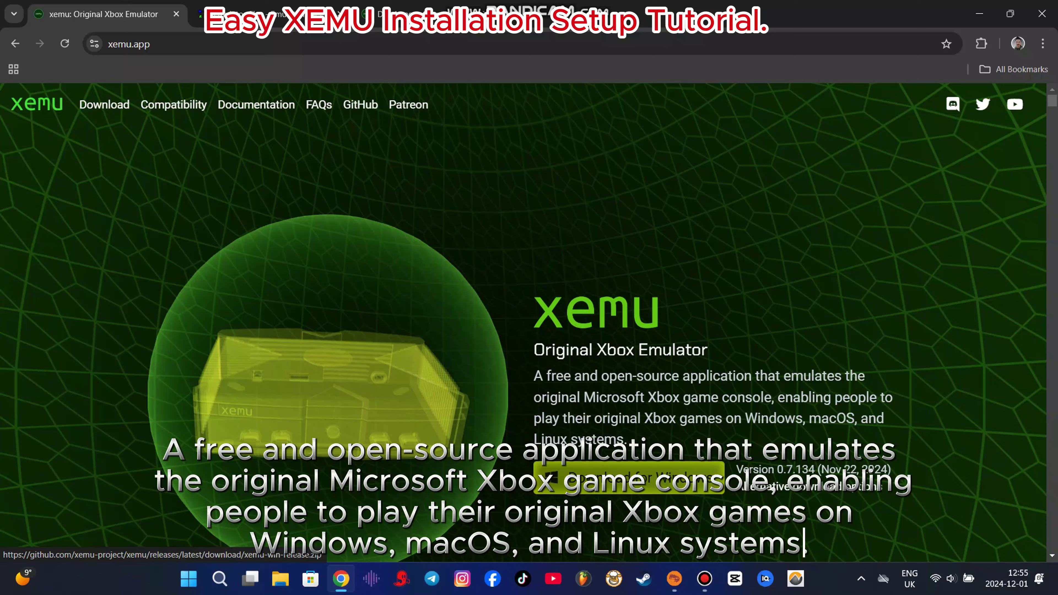
Step: Download the Windows release of the xemu emulator and create a folder named xemu on the desktop
click(629, 478)
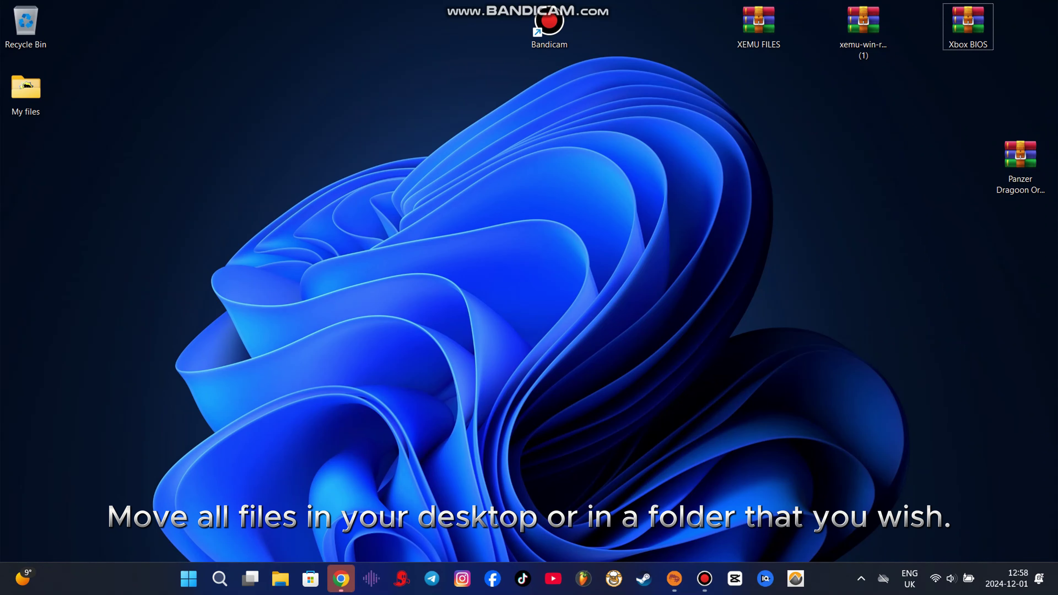
right_click(538, 186)
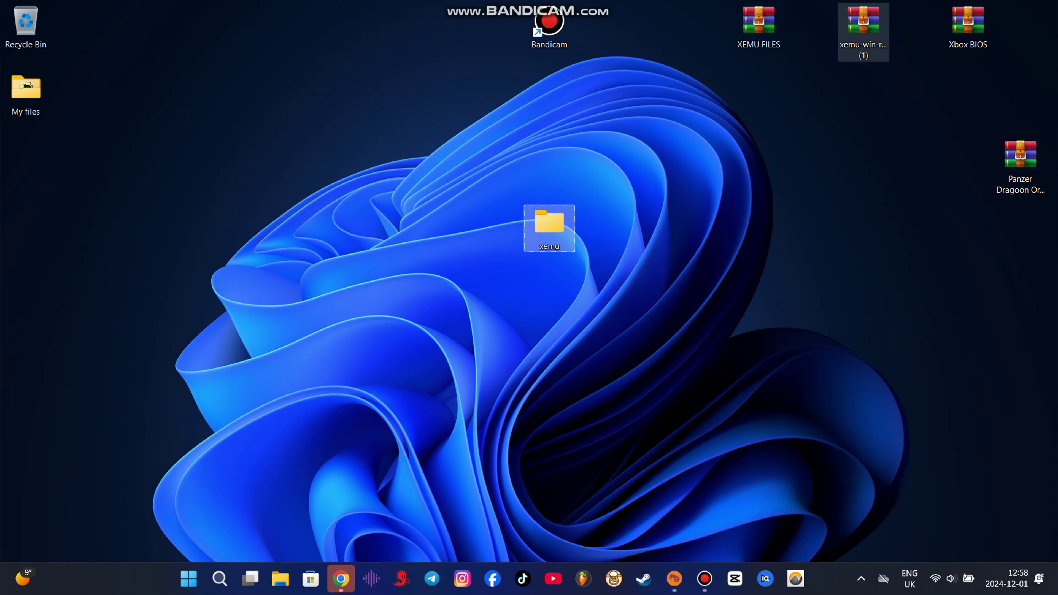
Step: Extract LICENSE.txt and xemu.exe from the xemu-win-release (1) archive into the xemu folder, then set the archive aside on the desktop
double_click(863, 25)
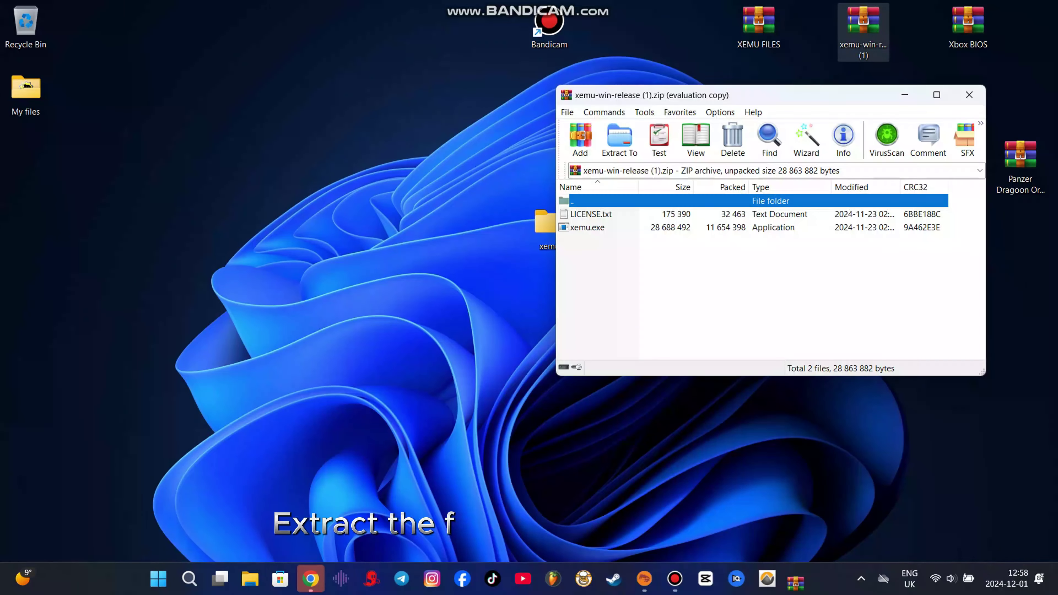
double_click(544, 227)
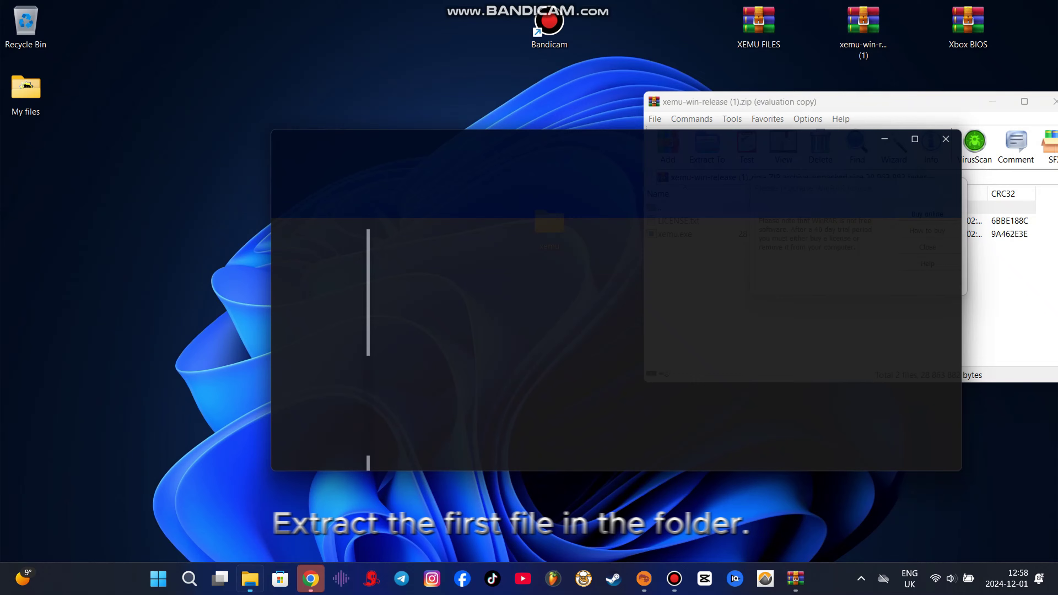
drag(730, 136, 360, 105)
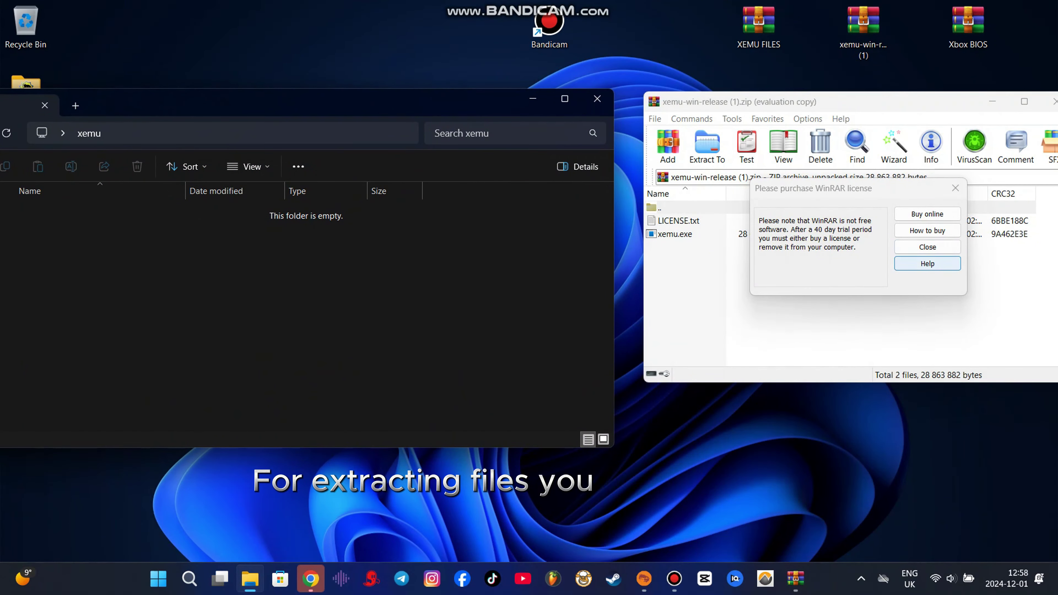
click(928, 248)
drag(837, 101, 750, 95)
drag(620, 257, 561, 218)
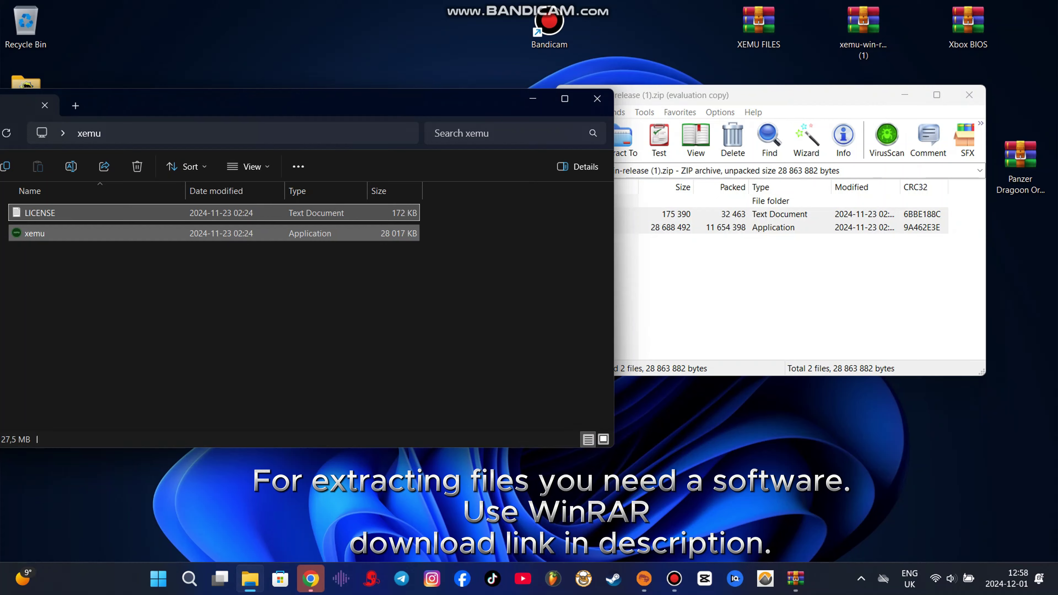
click(969, 95)
drag(864, 25, 1021, 498)
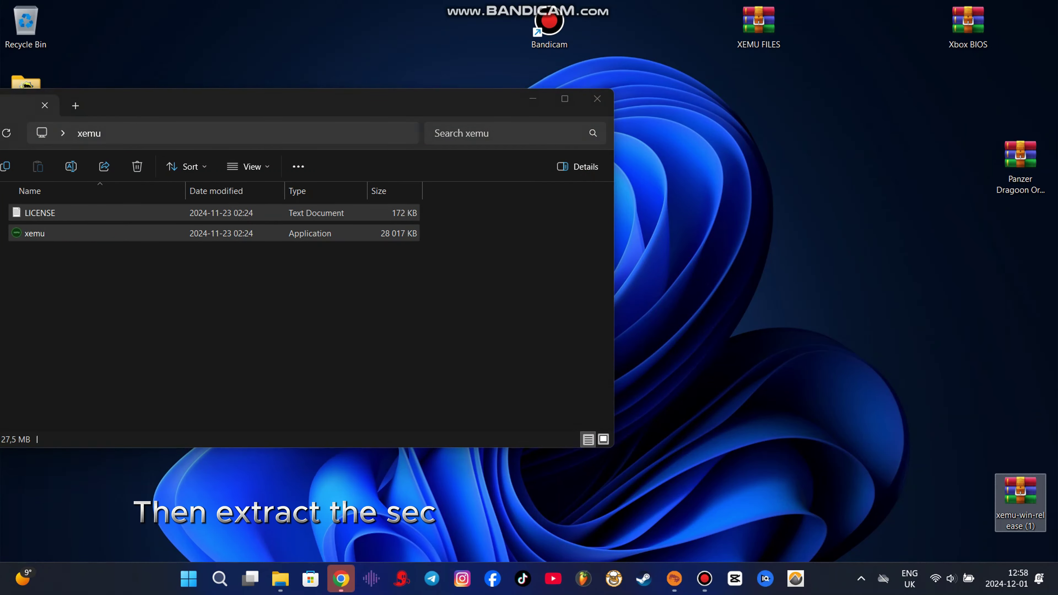
Step: Extract the five subfolders of the XEMU FILES archive into the xemu folder and set that archive aside on the desktop
double_click(759, 23)
click(839, 239)
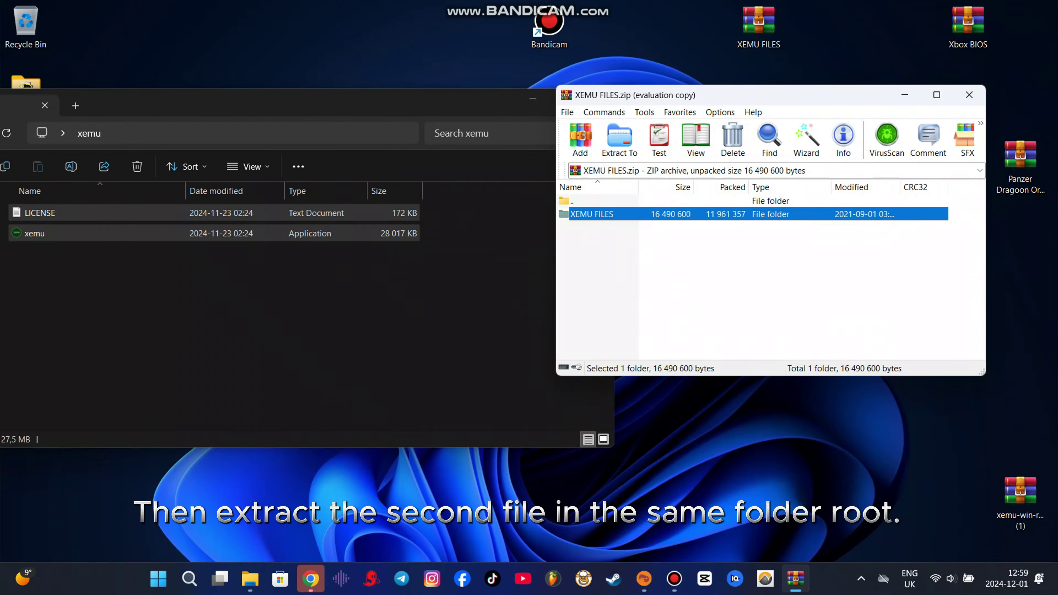
double_click(592, 214)
drag(593, 298, 318, 317)
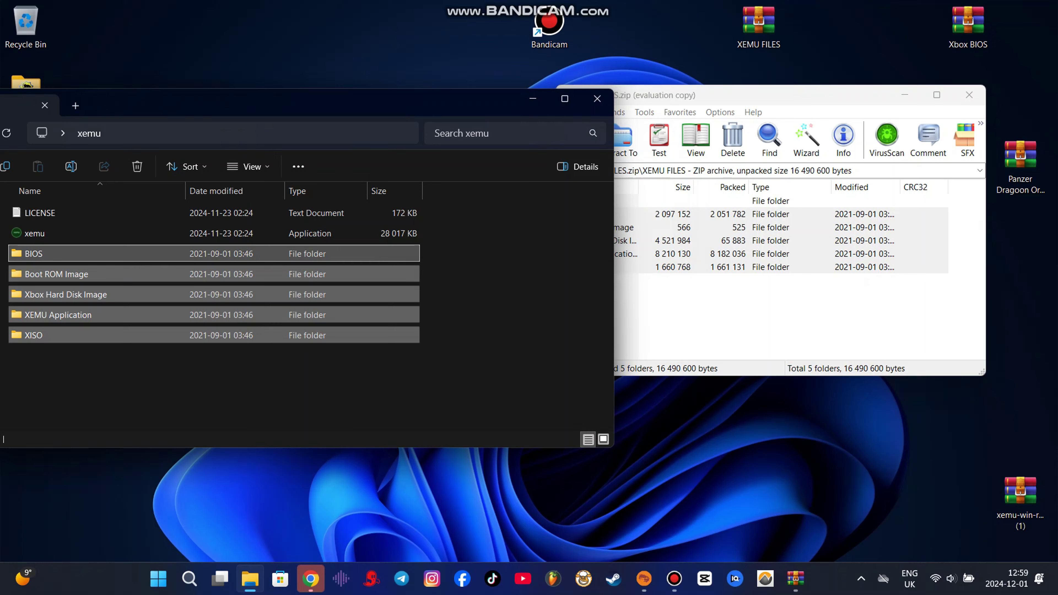
click(969, 95)
drag(758, 23, 968, 497)
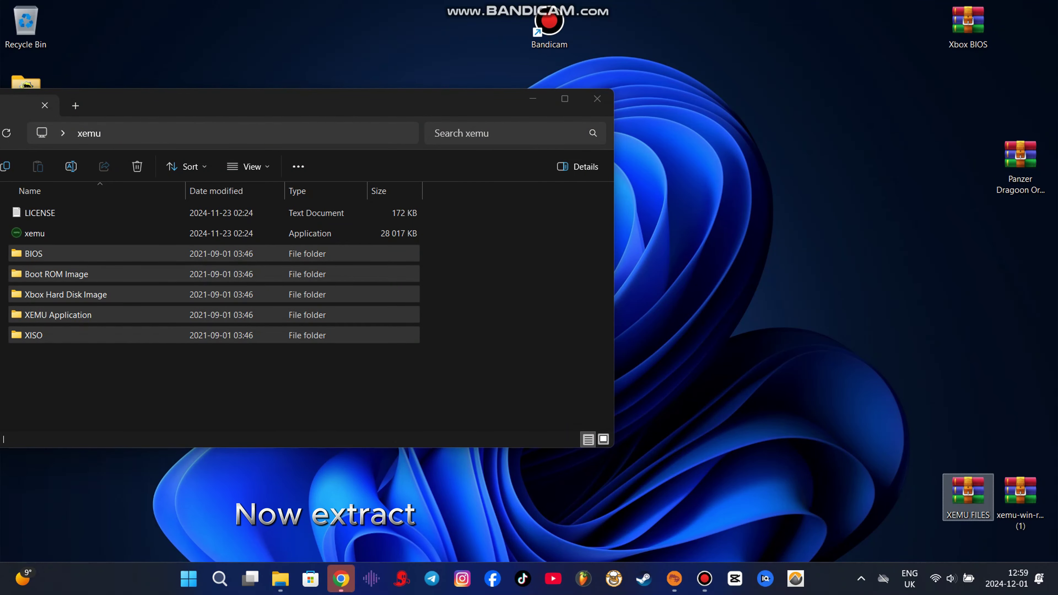
Step: Extract all files from the Xbox BIOS archive into the xemu folder's BIOS subfolder and set the archive aside on the desktop
drag(333, 101, 629, 154)
click(771, 333)
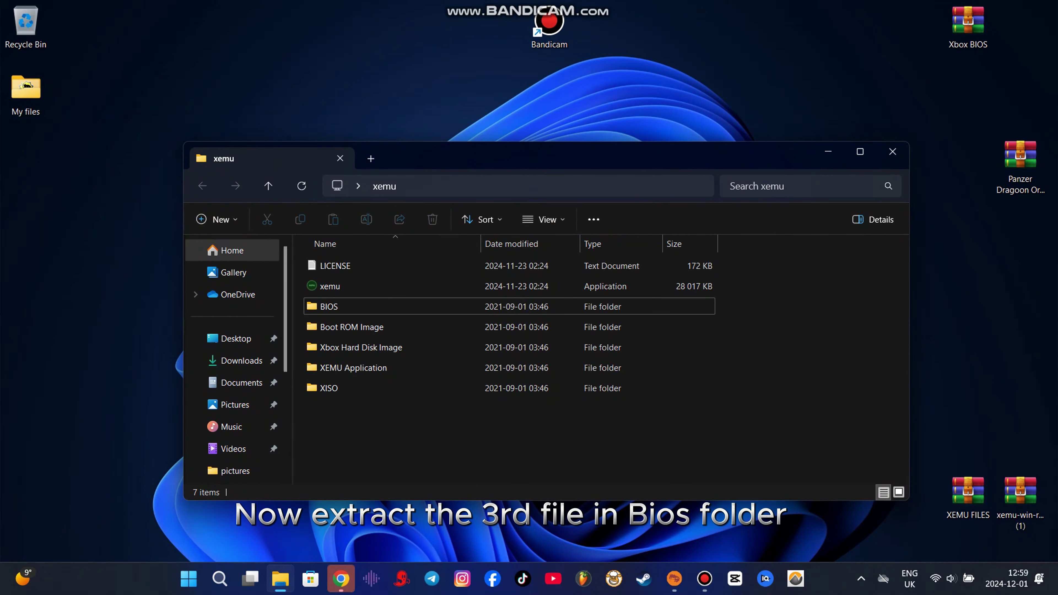
double_click(329, 307)
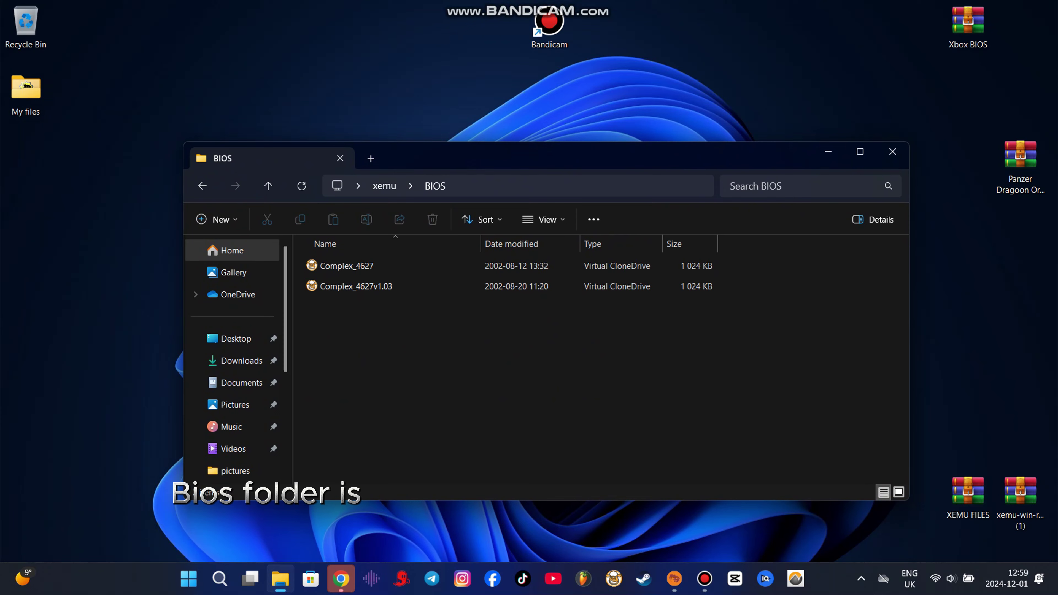
double_click(968, 23)
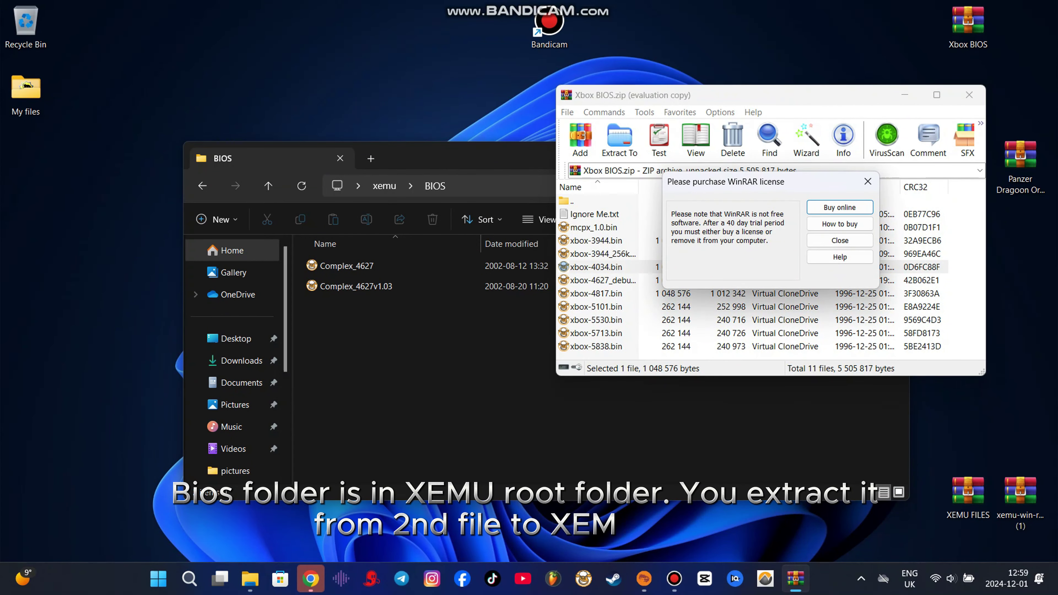
click(840, 240)
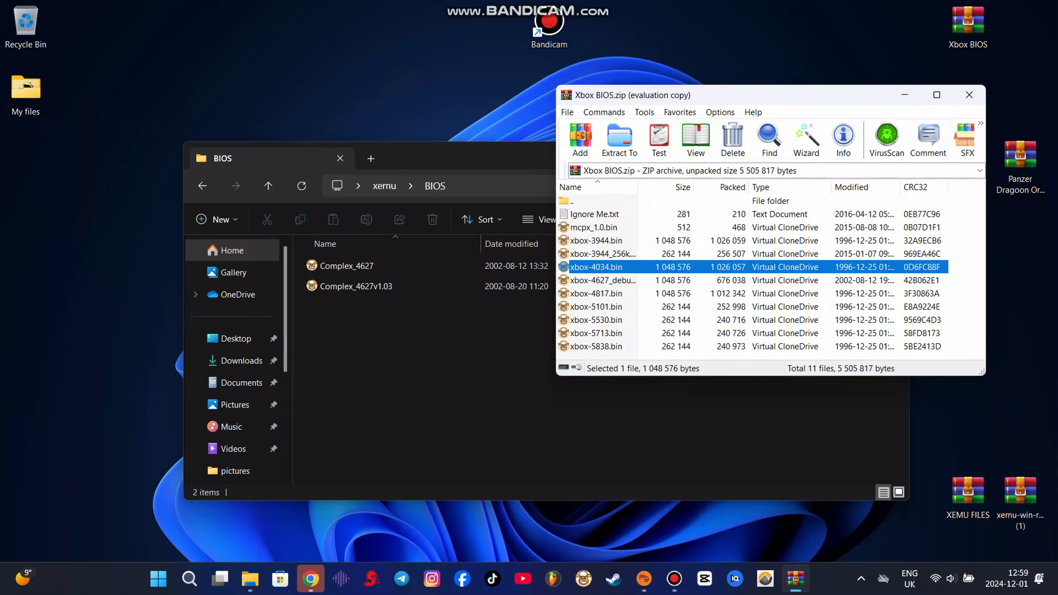
key(ctrl+a)
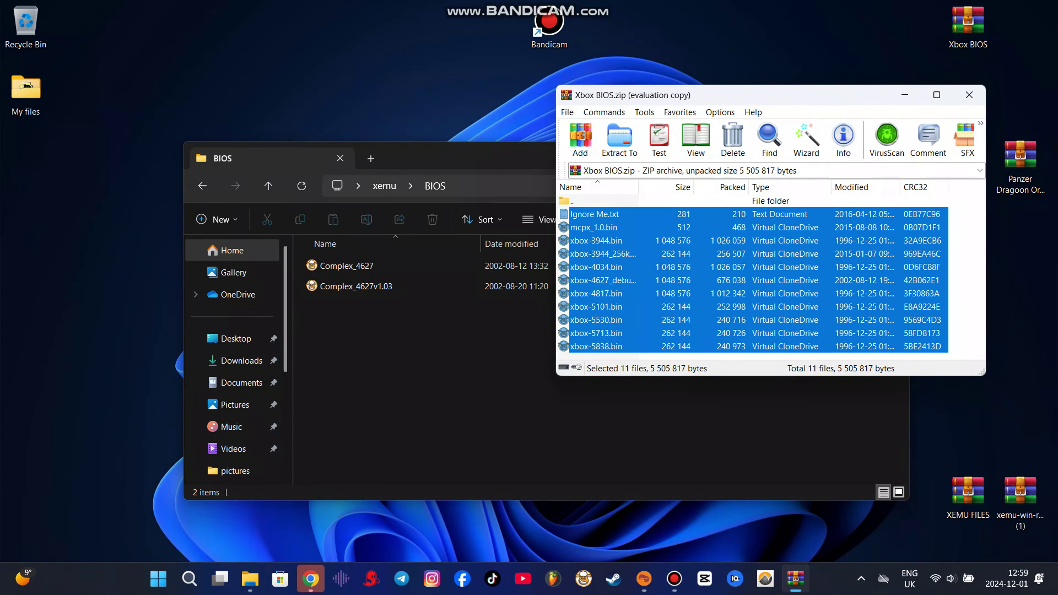
drag(596, 267, 425, 388)
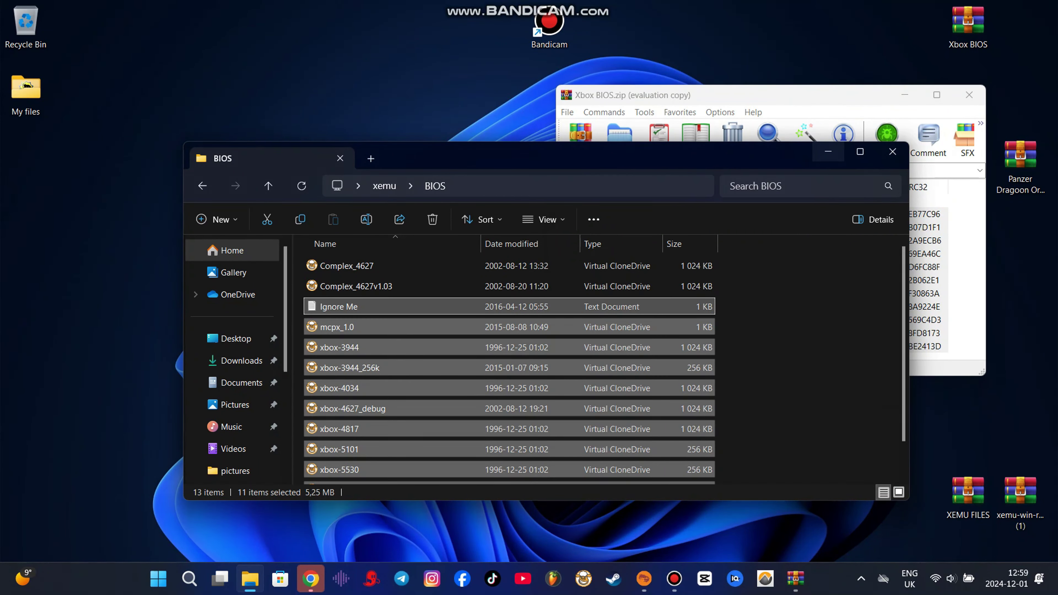
click(802, 355)
click(969, 94)
drag(968, 23, 916, 496)
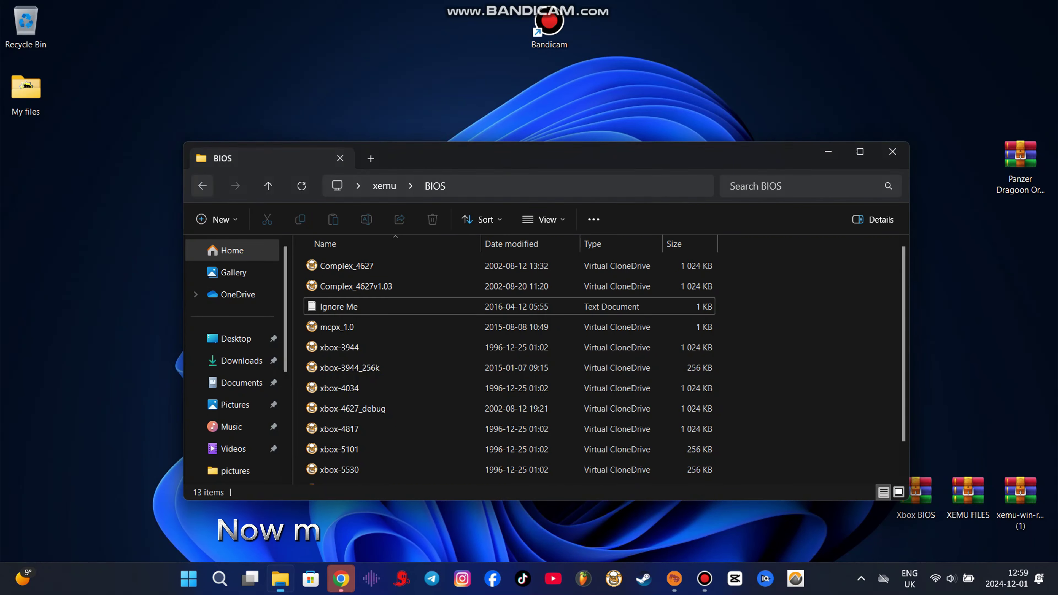
Step: Move the Panzer Dragoon Orta game archive from the desktop into the xemu folder's XISO subfolder
click(203, 186)
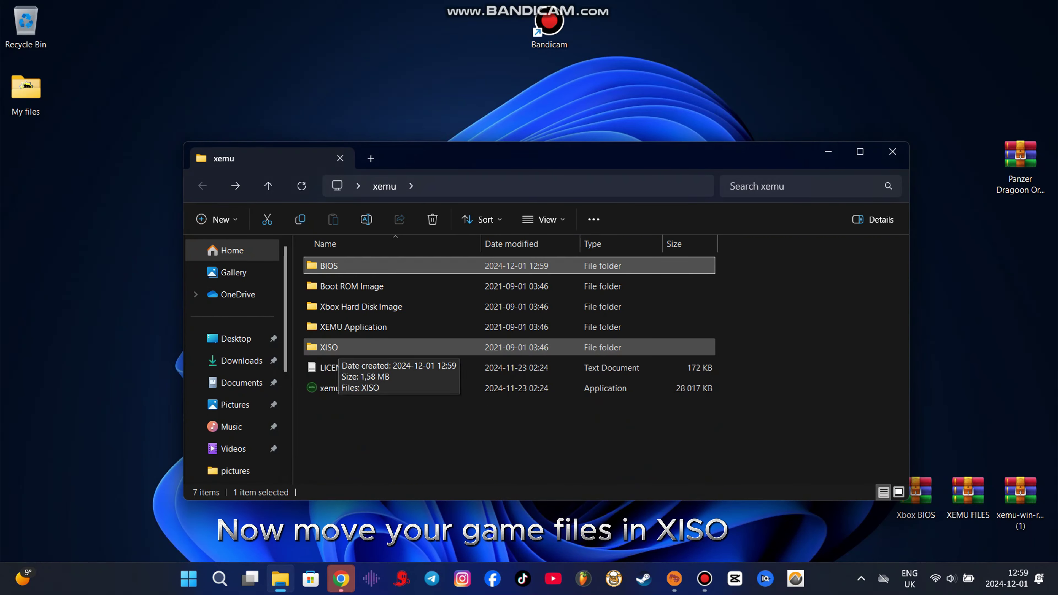
double_click(330, 348)
drag(1020, 158, 329, 326)
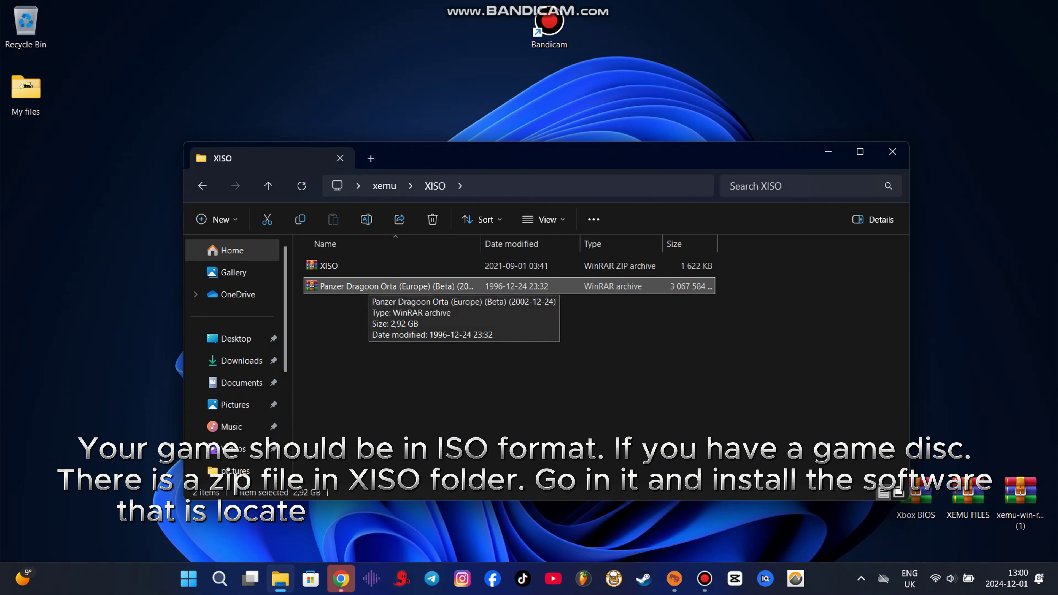
Step: Examine the contents of the extract-xiso_gui folder inside the XISO zip archive
double_click(329, 266)
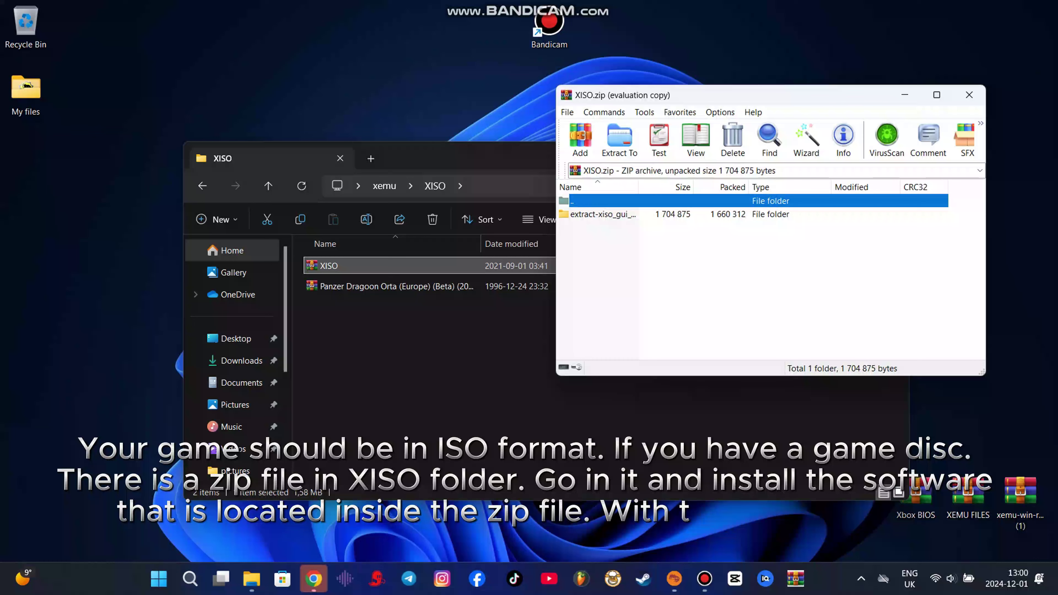
click(604, 214)
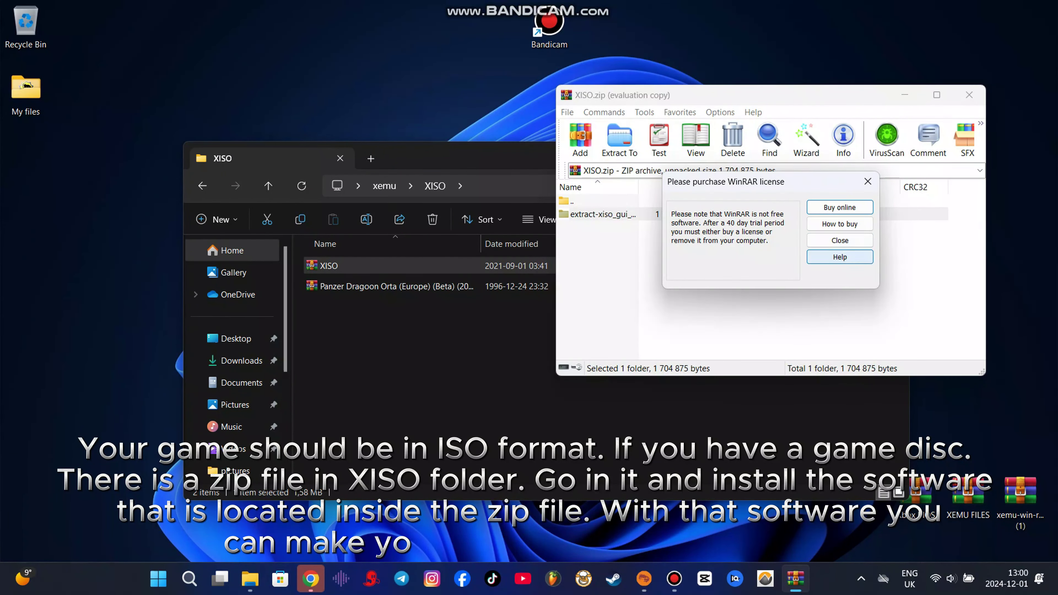
click(840, 240)
double_click(603, 214)
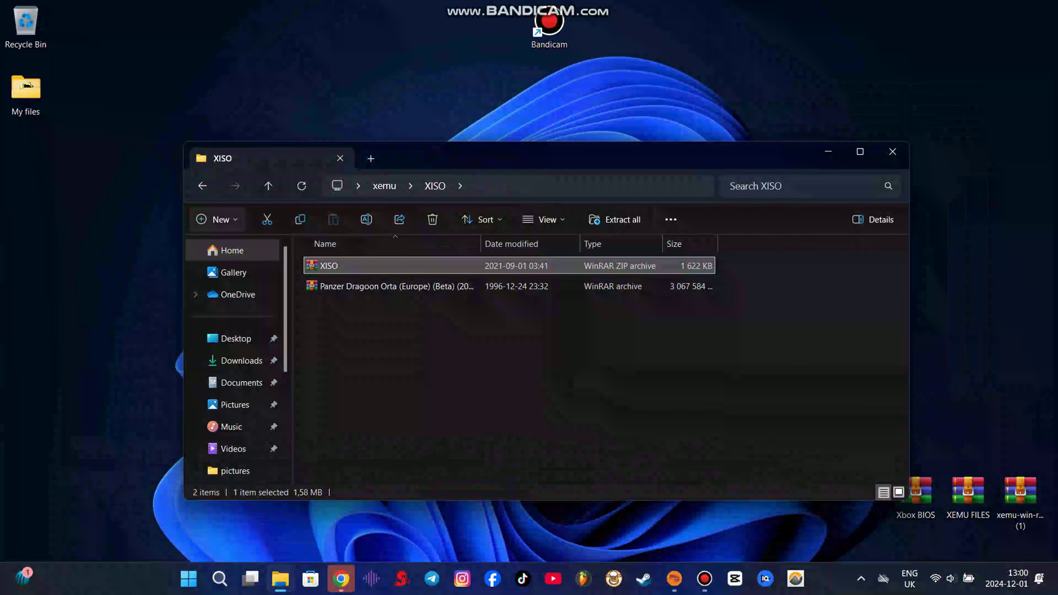
Step: Return to the main xemu folder and launch the xemu application
key(alt+Left)
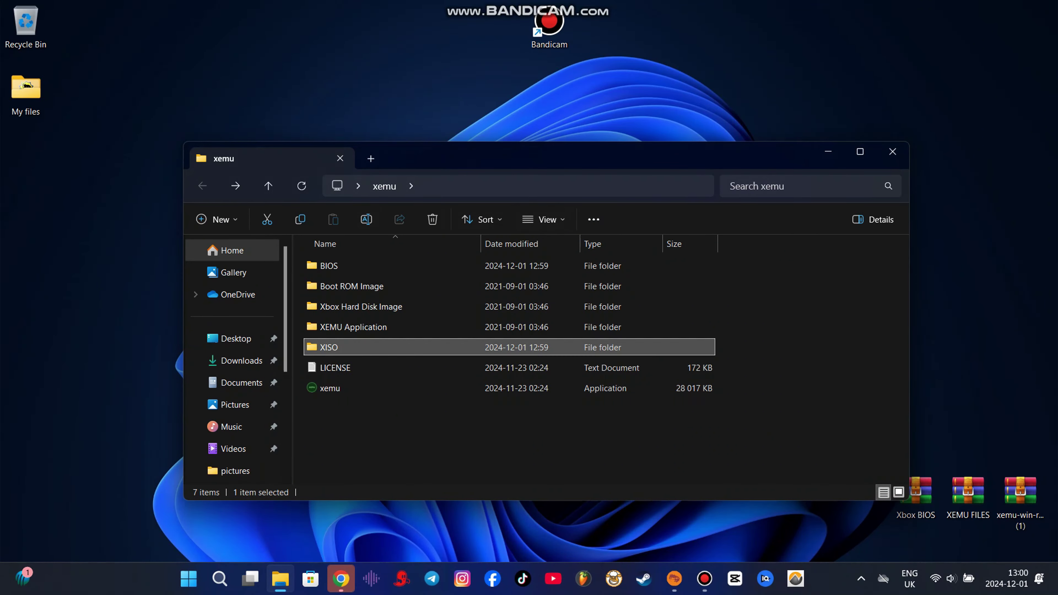
double_click(341, 388)
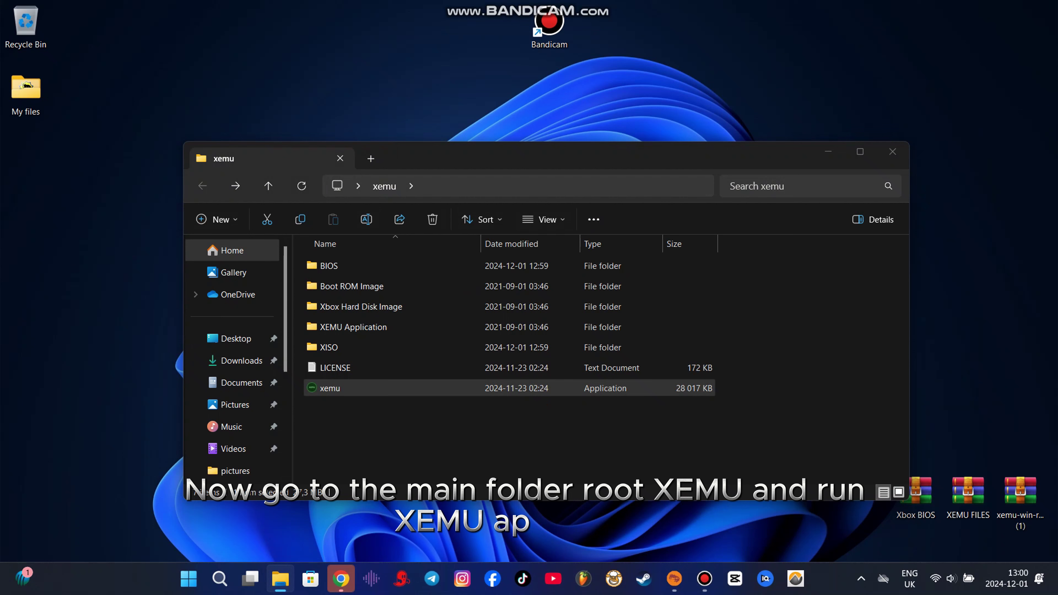
key(Return)
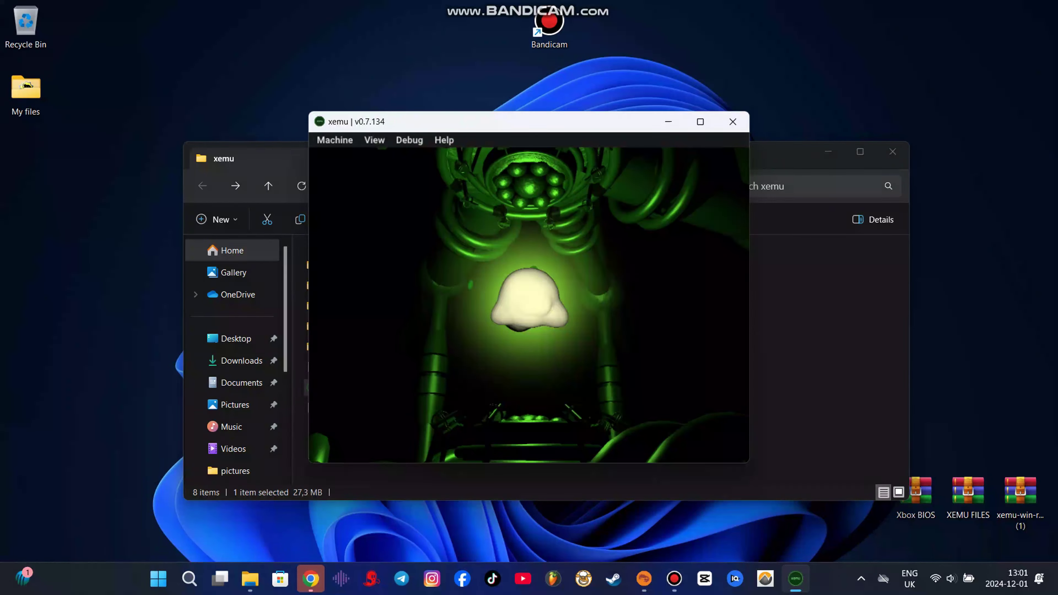
Step: Open the emulator's System settings and maximize its window
click(335, 140)
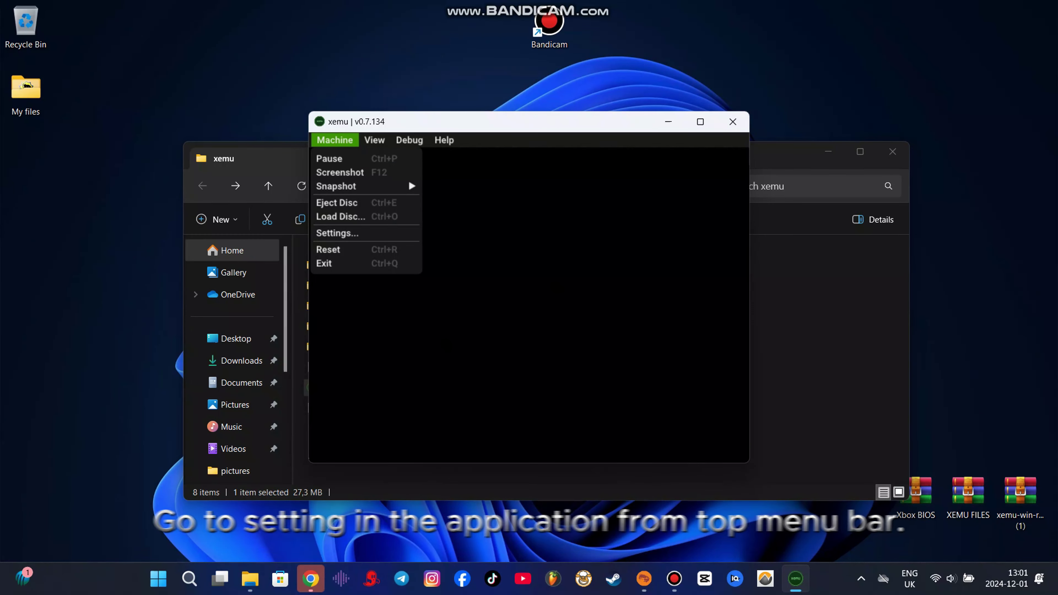
key(Return)
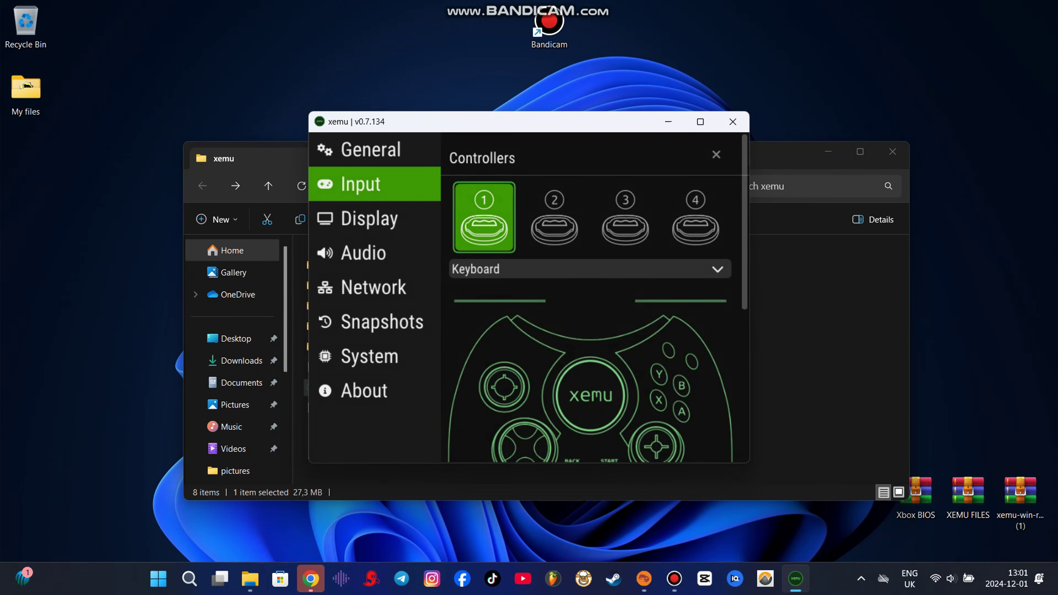
click(701, 122)
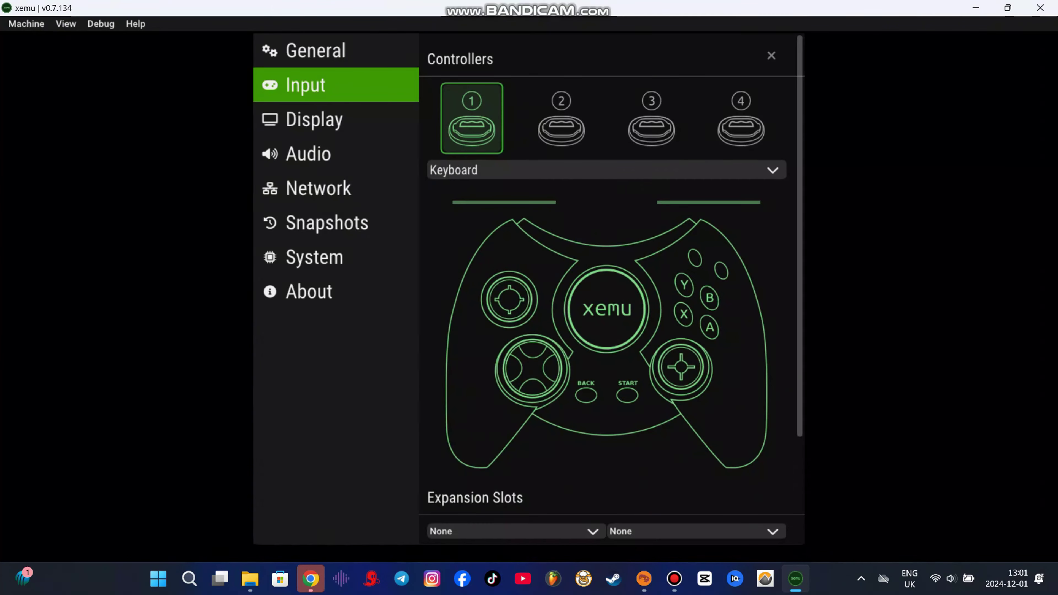
click(336, 257)
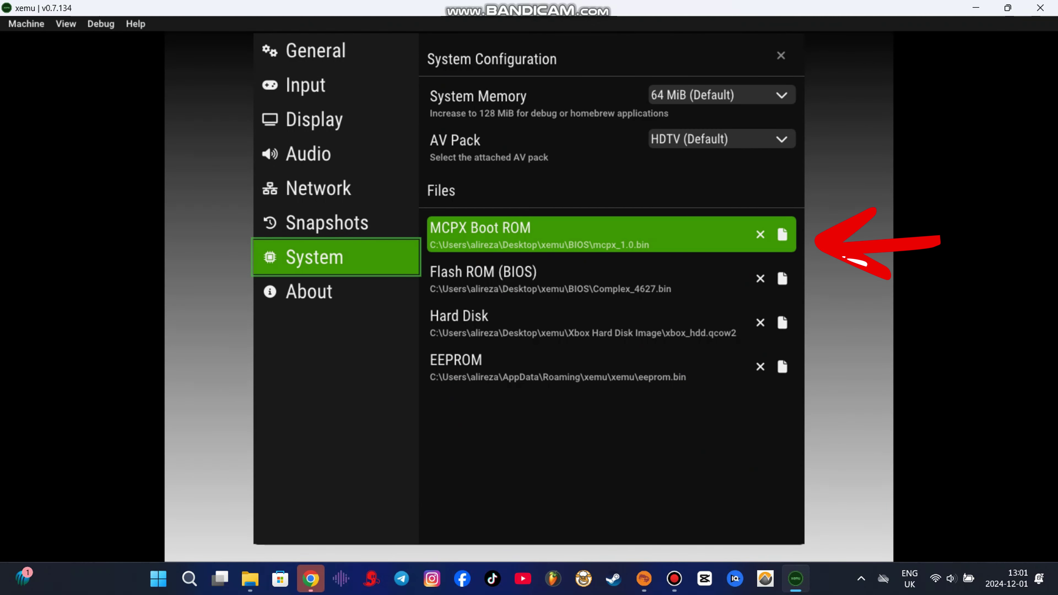
Step: Set the MCPX Boot ROM file to mcpx_1.0 from the BIOS folder
click(612, 234)
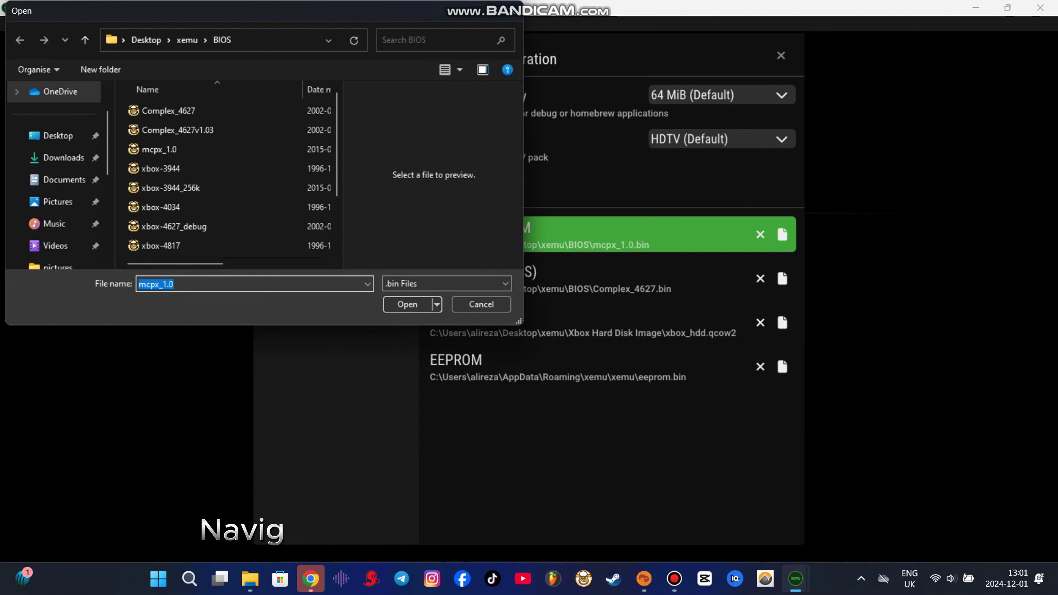
click(153, 150)
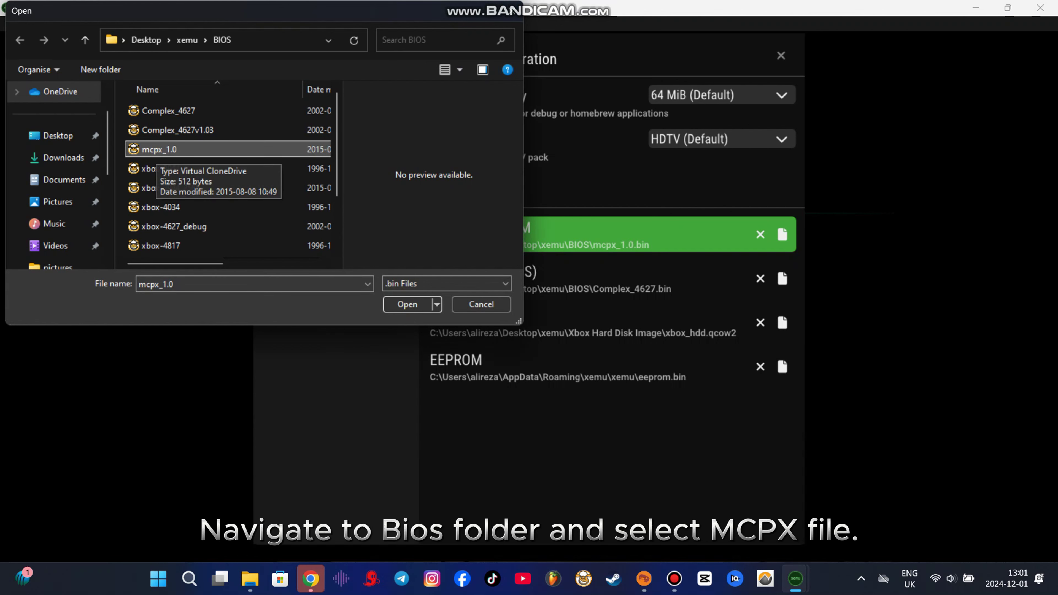
click(408, 304)
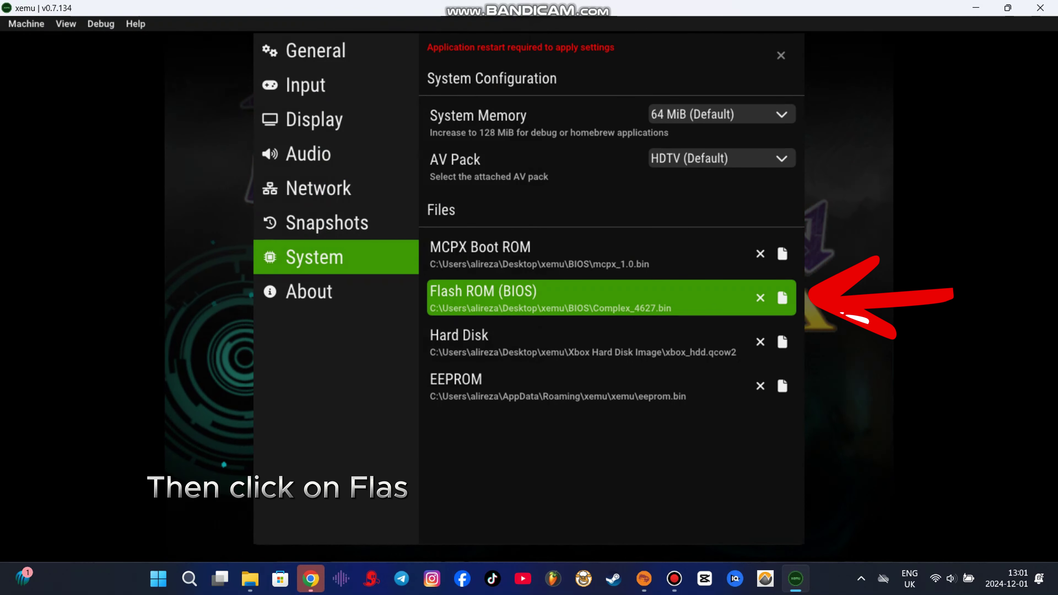
Step: Set the Flash ROM (BIOS) file to Complex_4627 from the BIOS folder
click(612, 298)
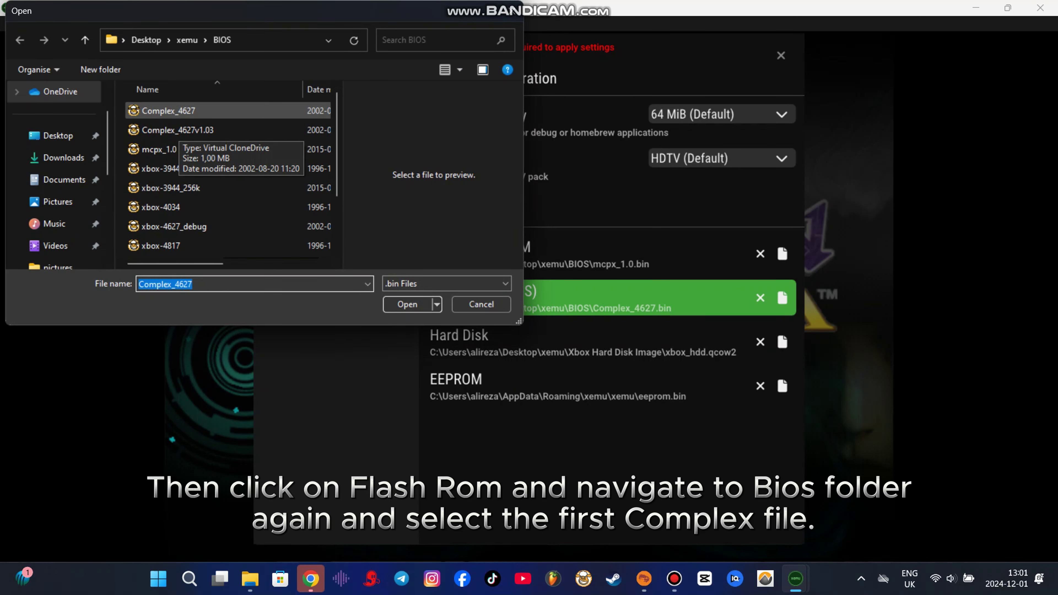
click(169, 111)
click(407, 305)
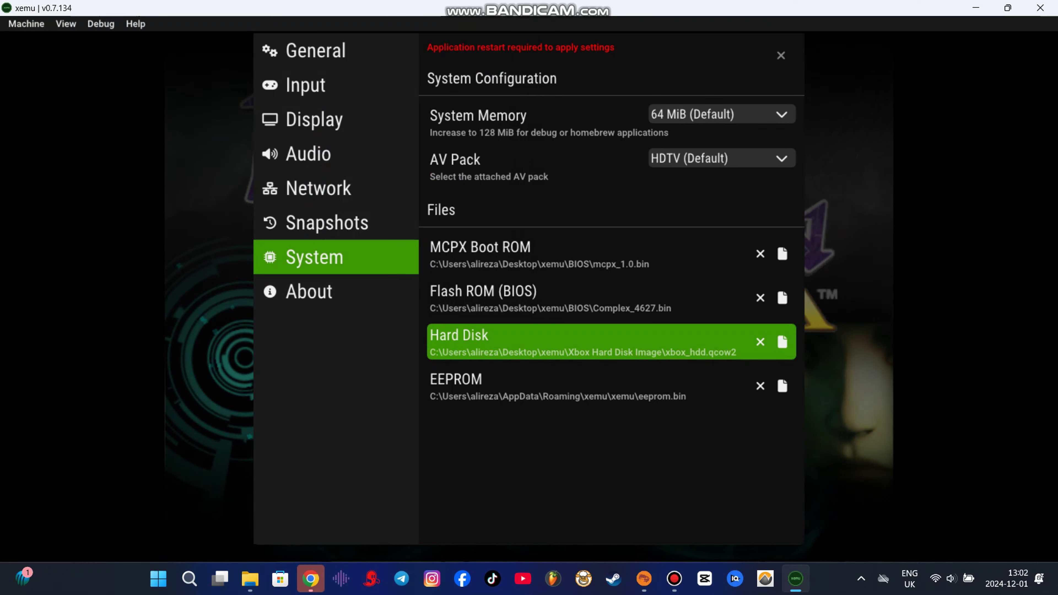
Step: Set the Hard Disk file to xbox_hdd.qcow2 from the Xbox Hard Disk Image folder inside the main xemu folder
click(612, 342)
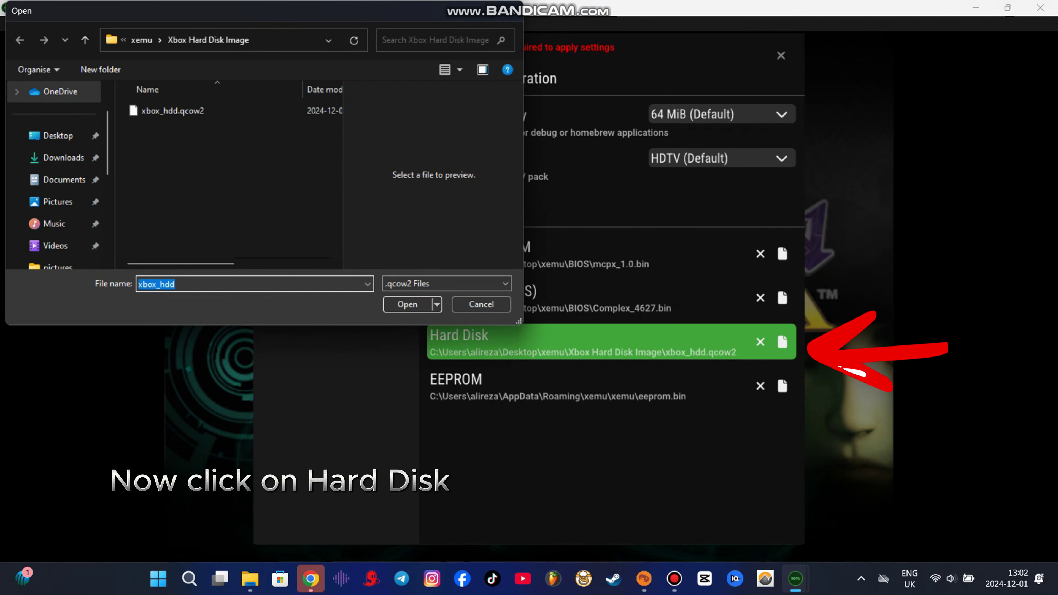
click(142, 40)
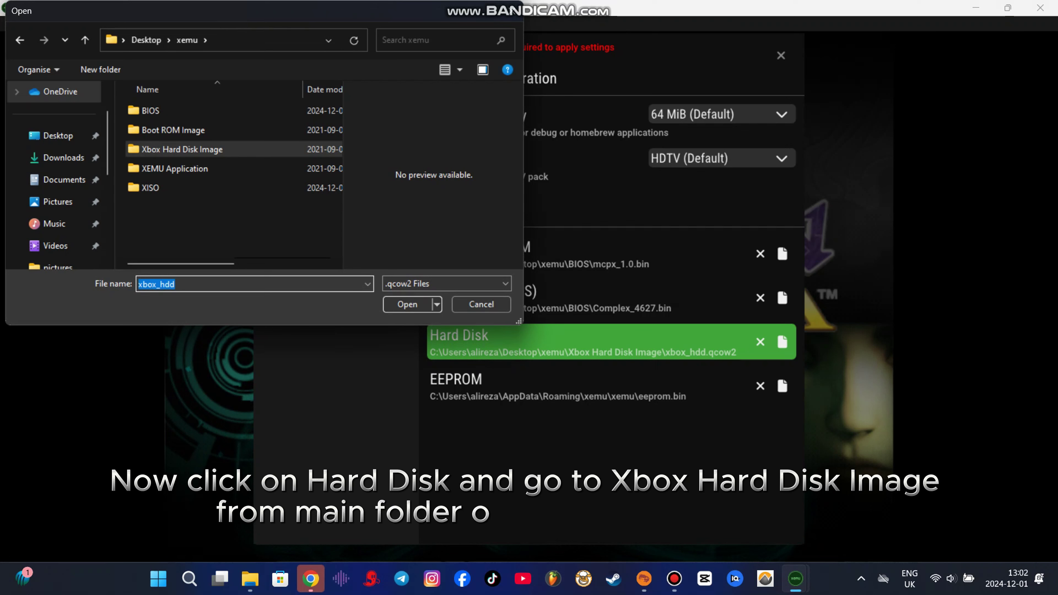
key(Up)
key(Up)
key(Down)
key(Down)
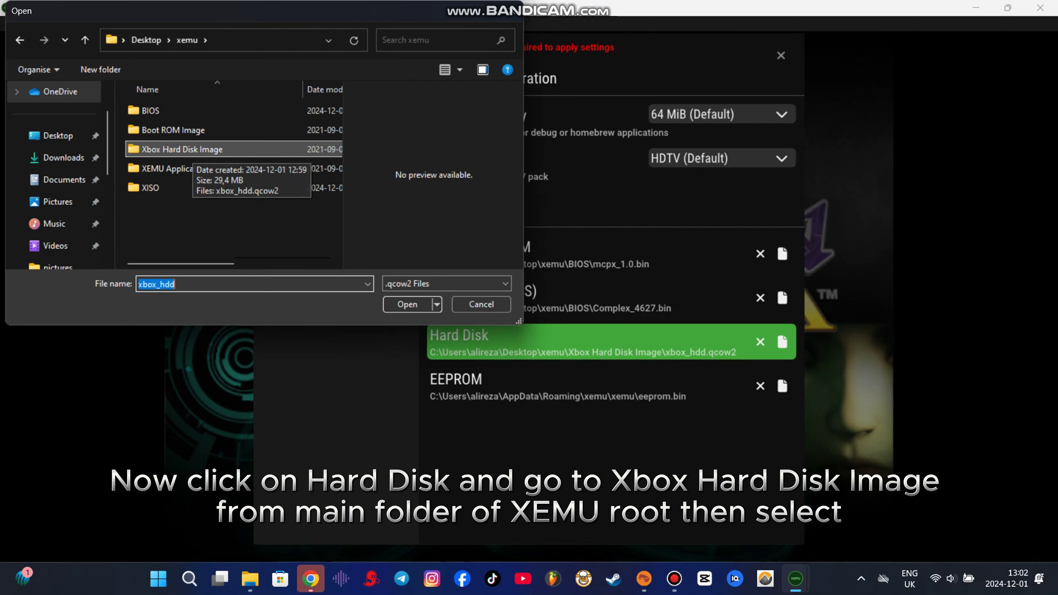
key(Return)
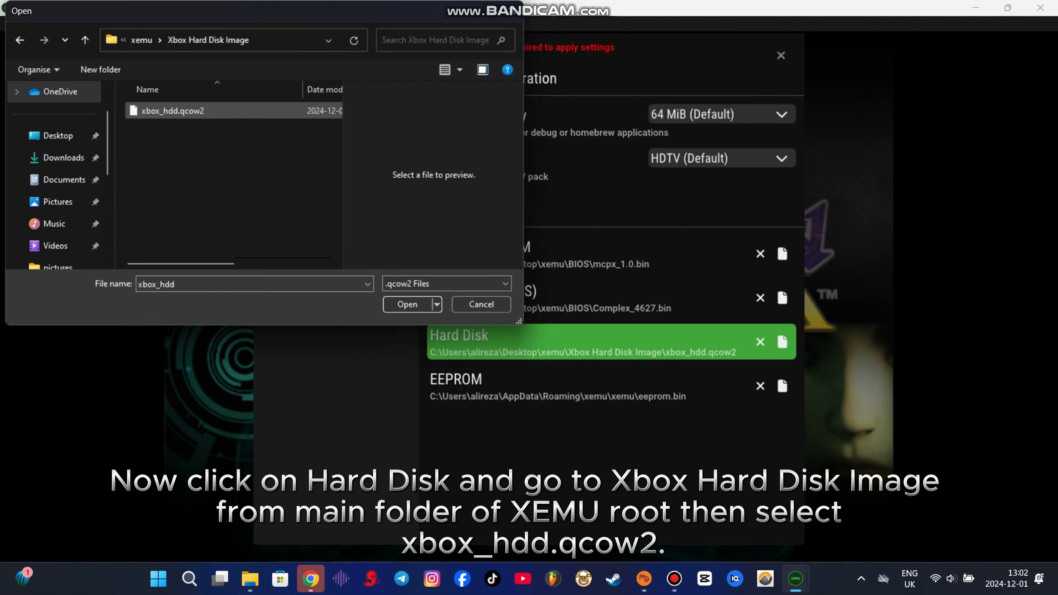
key(Down)
key(Return)
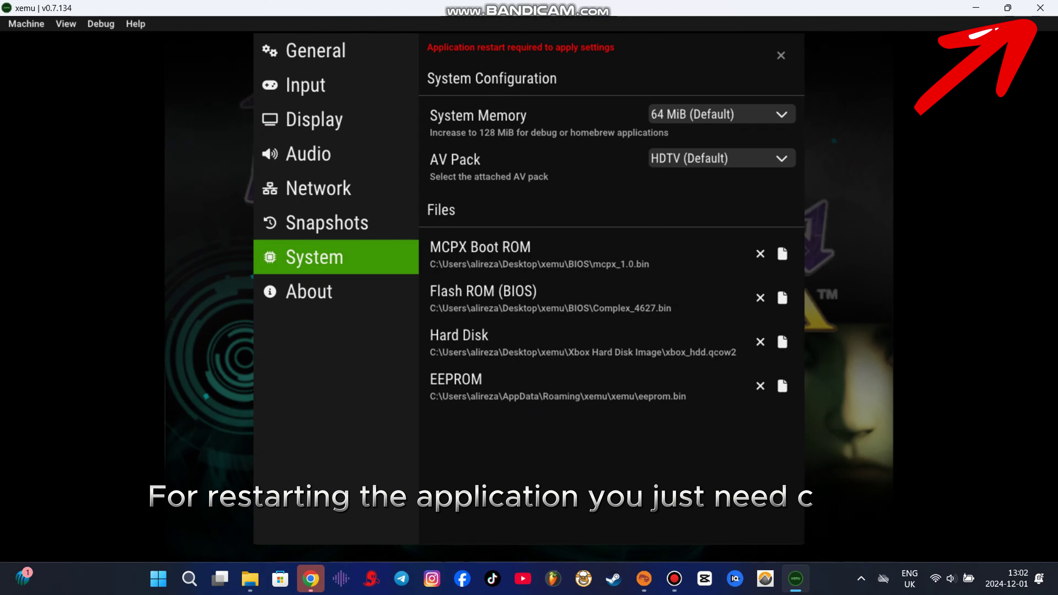
Step: Close the emulator and launch it again from the xemu folder to apply the system settings
click(305, 85)
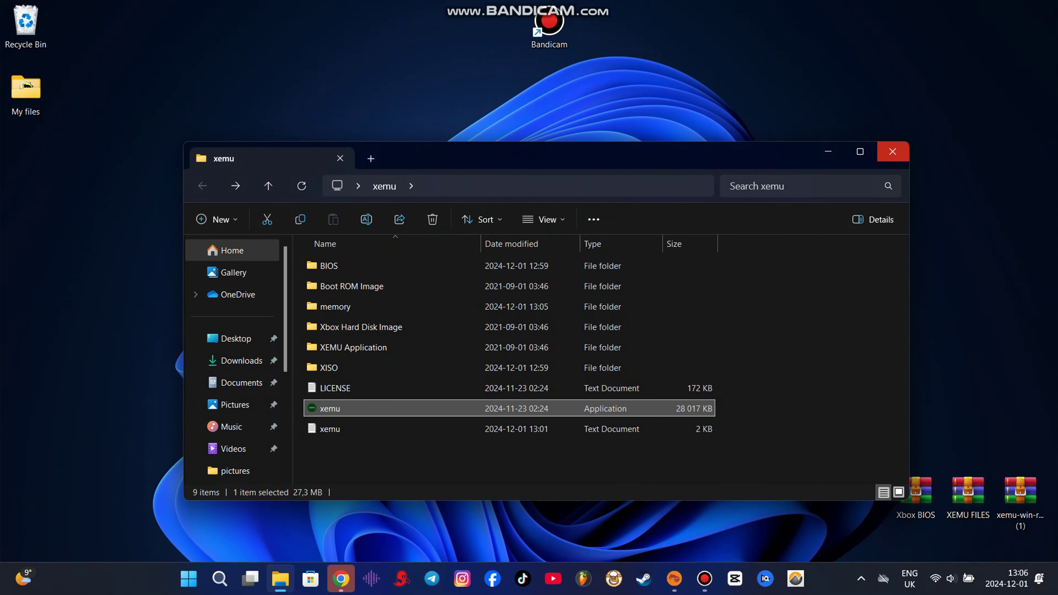
click(701, 122)
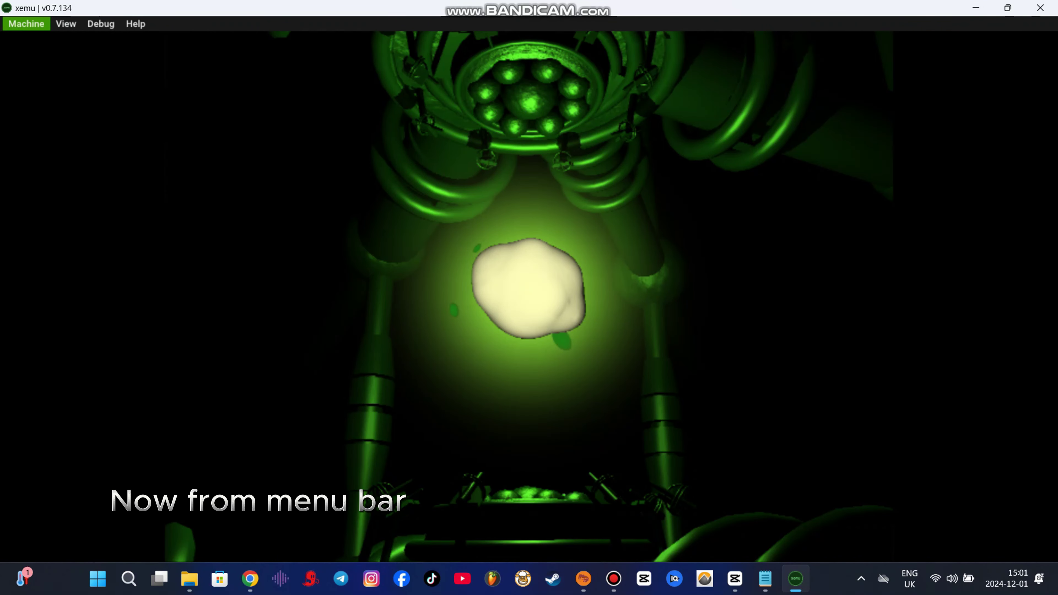
Step: Load the Panzer Dragoon Orta (Europe) (Beta) disc image from the XISO folder and advance past the title screen to the game menu
click(26, 23)
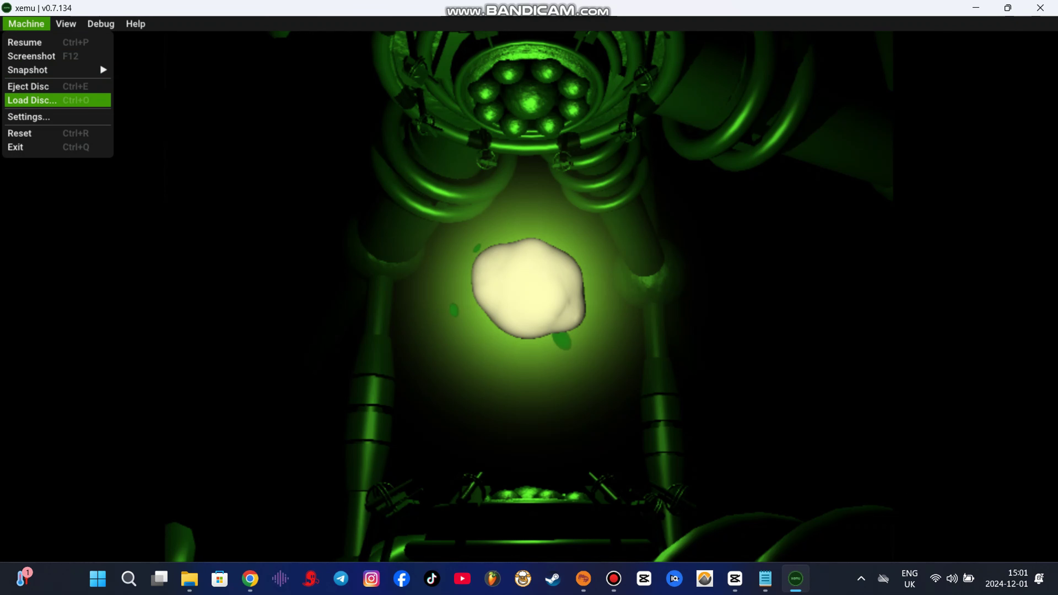
click(32, 100)
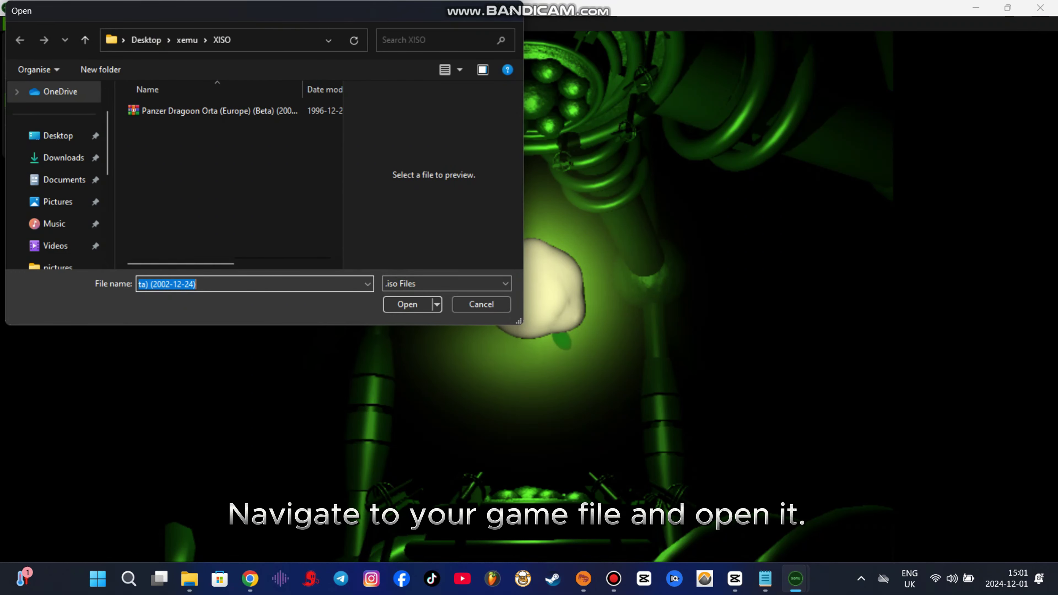
click(187, 40)
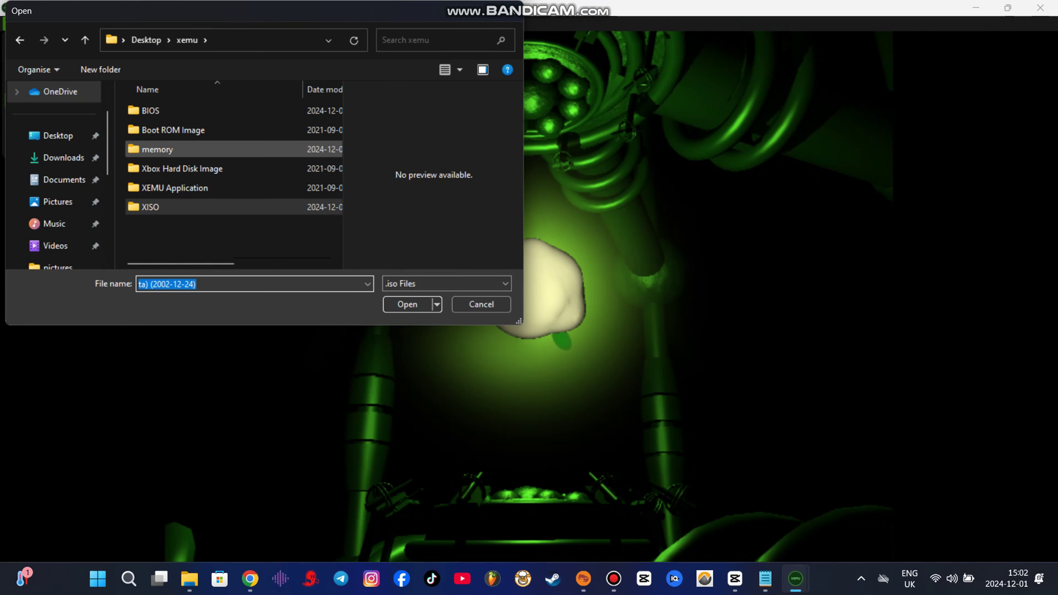
double_click(152, 207)
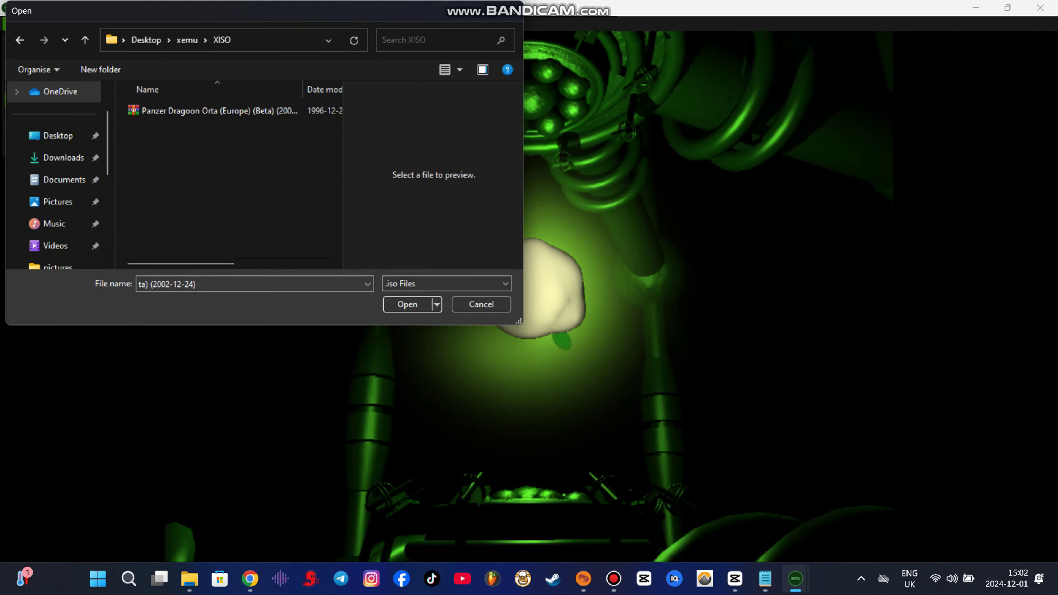
click(216, 111)
key(Return)
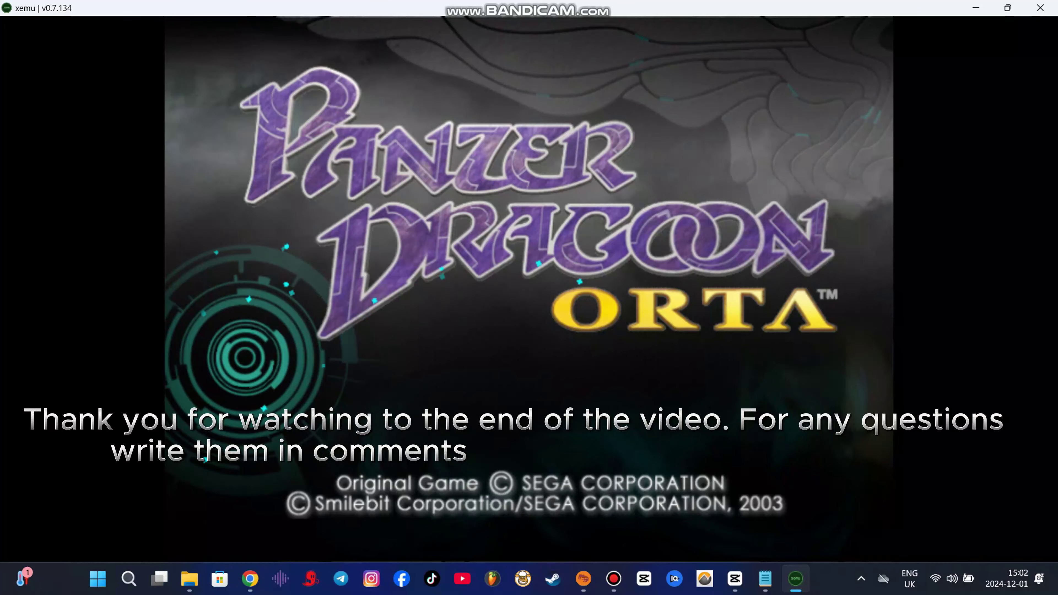
key(Return)
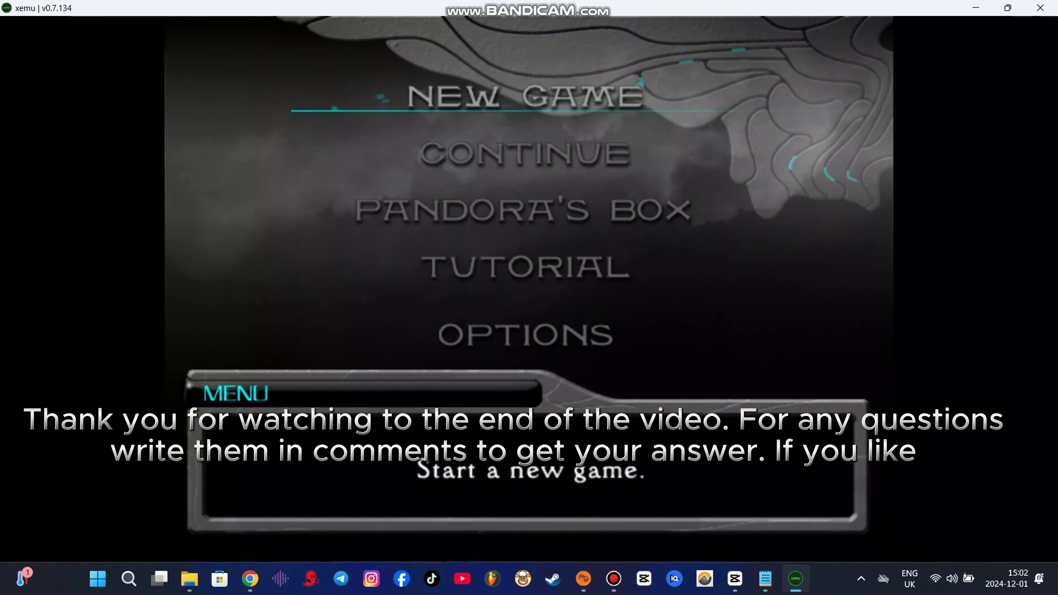